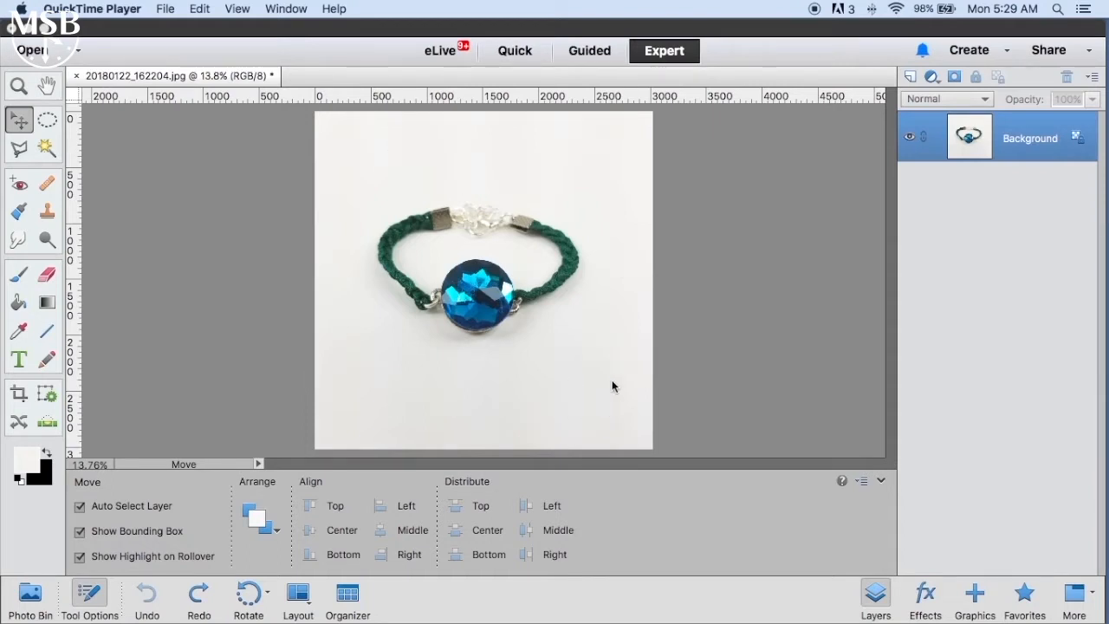
Step: Start a Levels adjustment and sample the white point from the background above the bracelet's outer end on the clasp's far side
left_click(453, 168)
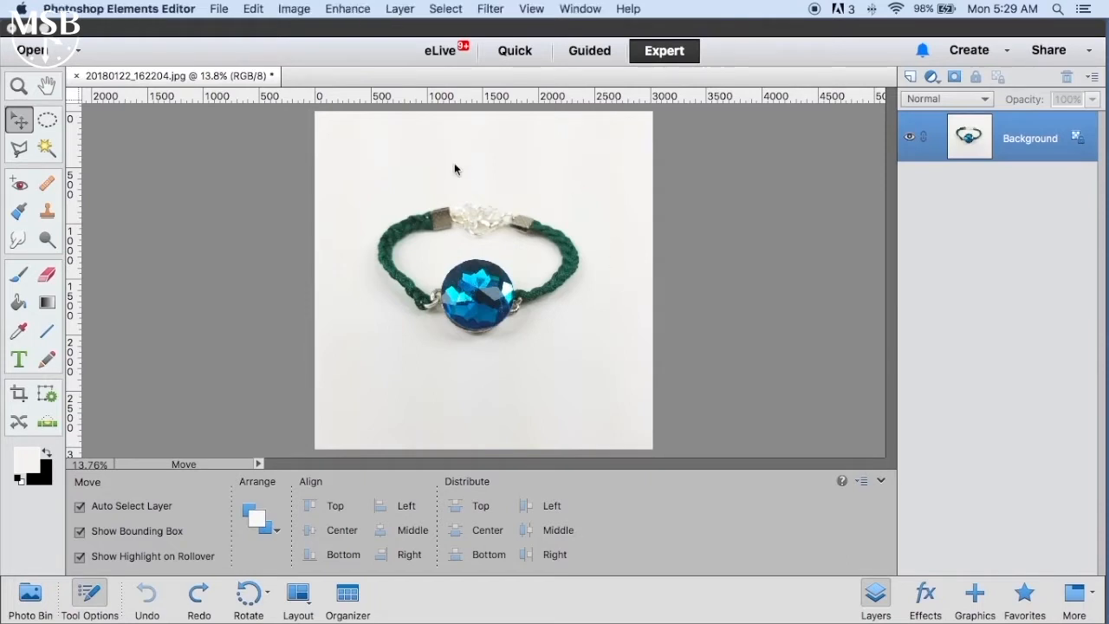
left_click(350, 11)
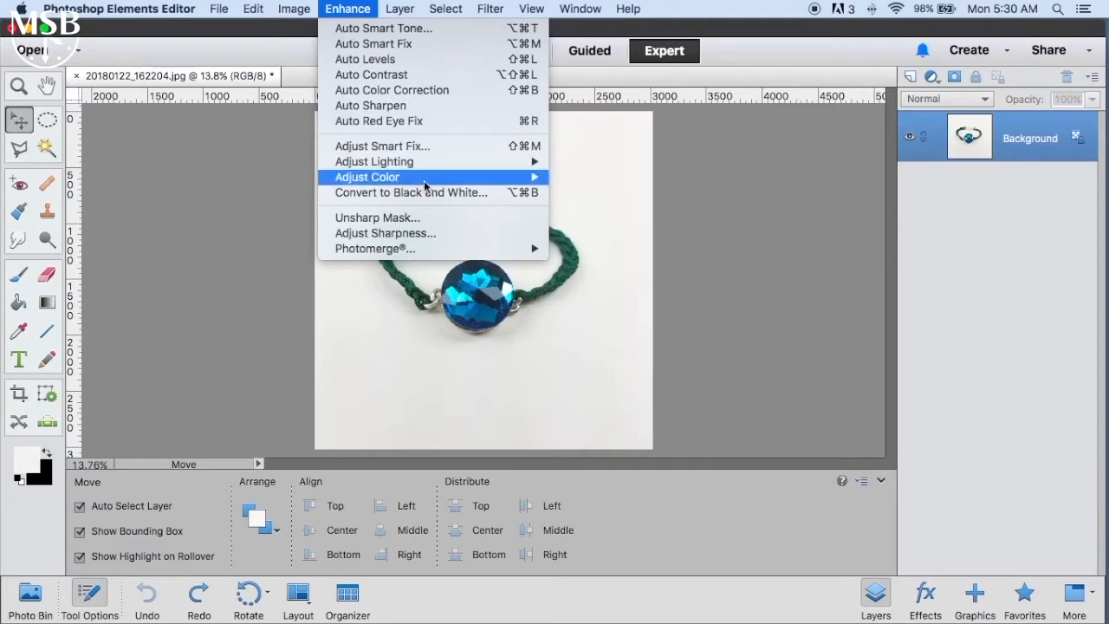
mouse_move(435, 163)
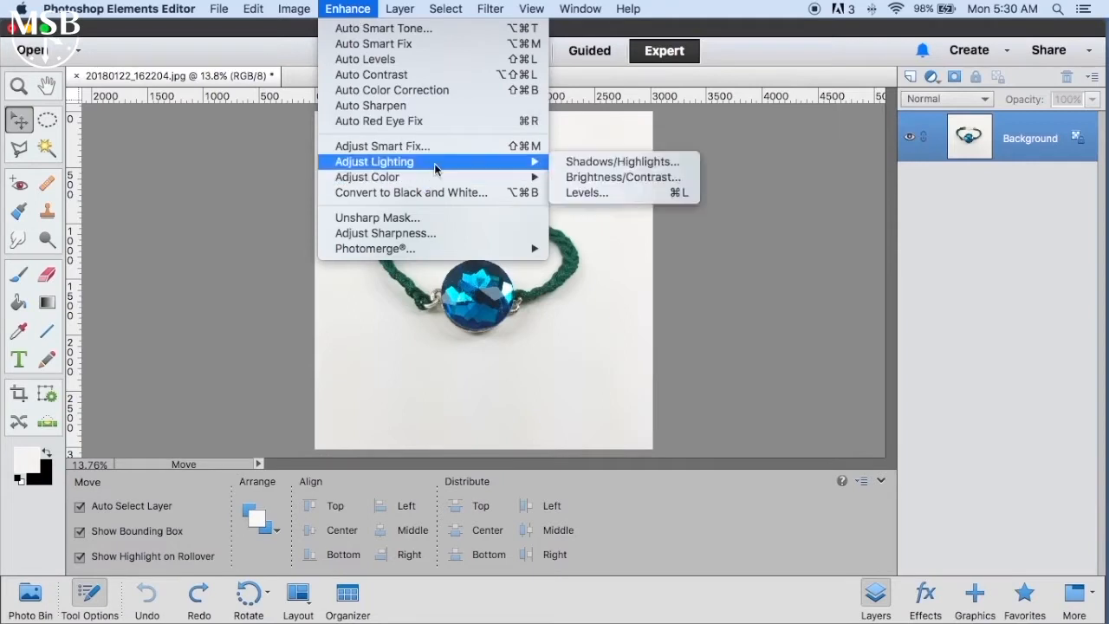
left_click(596, 193)
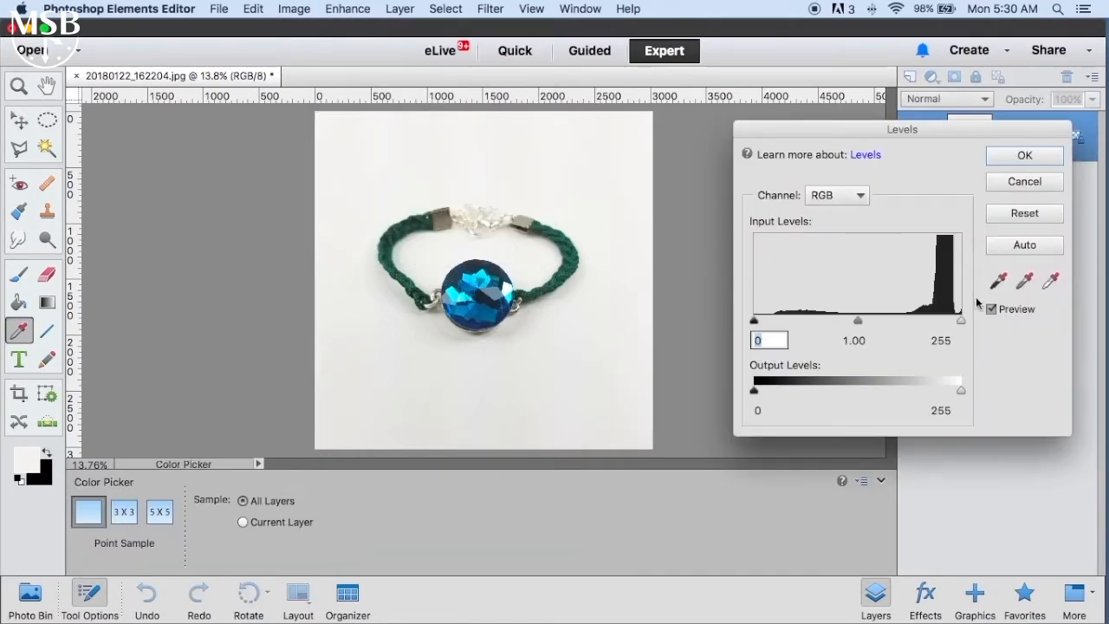
left_click(1051, 280)
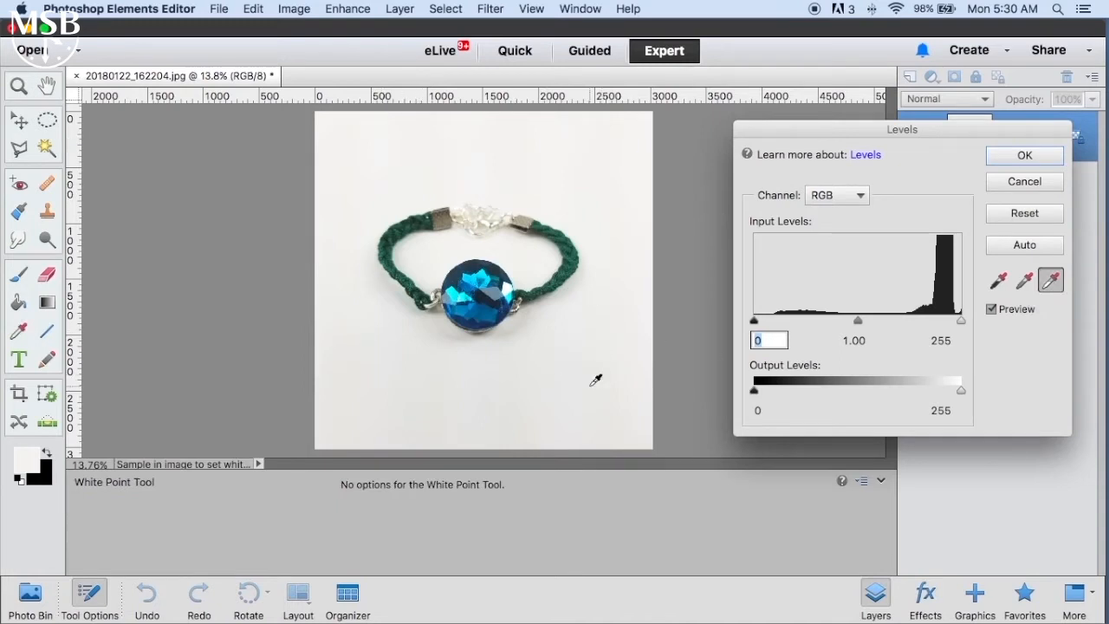
left_click(621, 153)
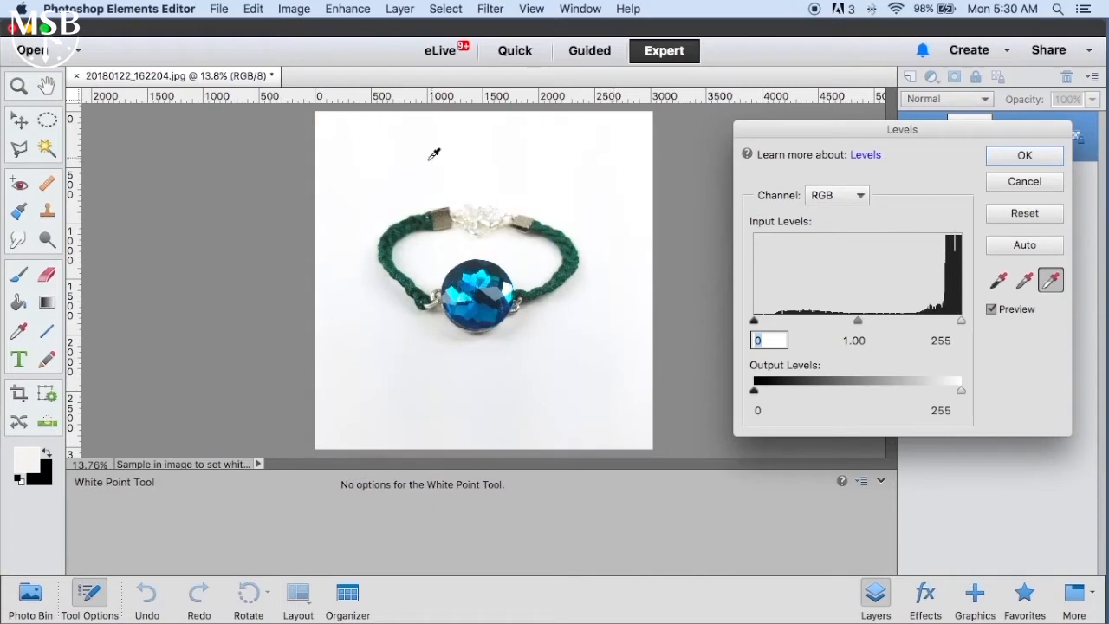
Step: Try other white-point samples around the background below and beside the bracelet and at the stone's lower rim
left_click(356, 318)
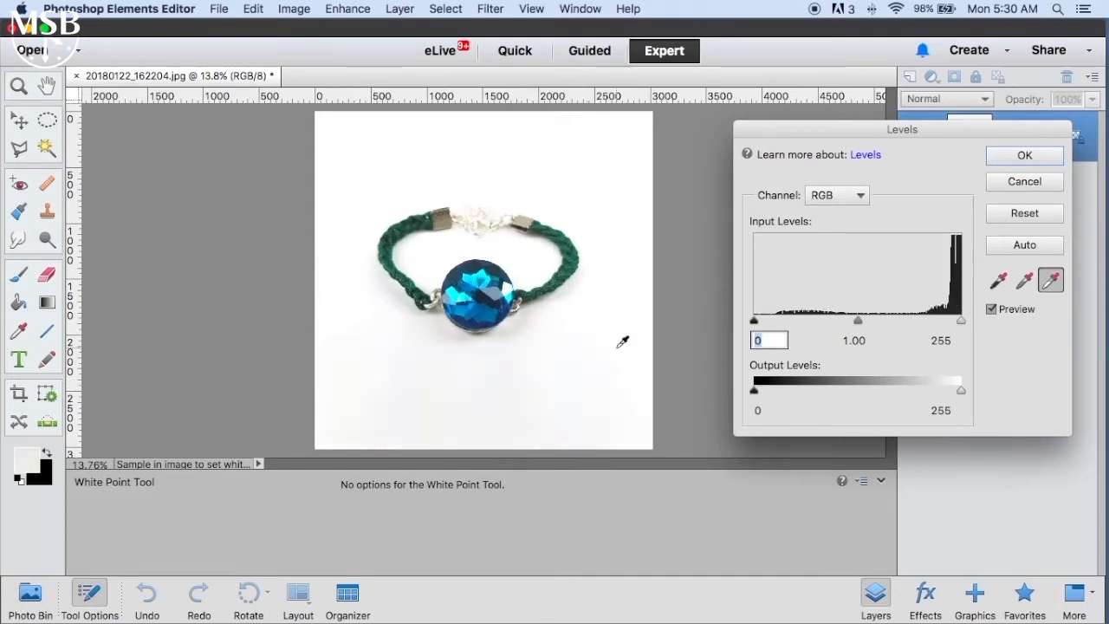
left_click(475, 379)
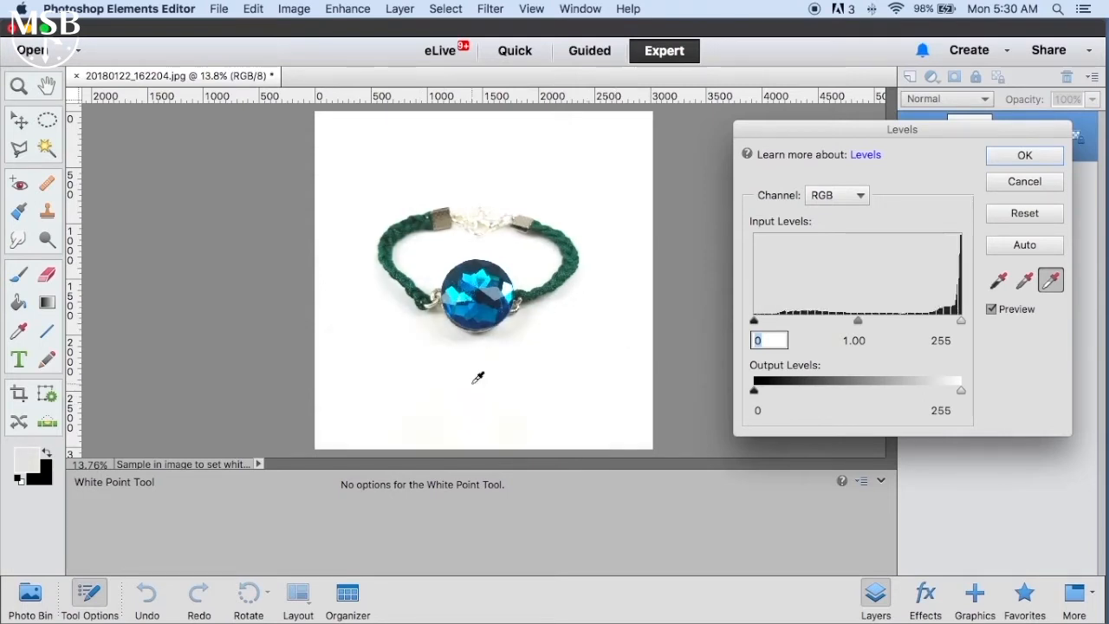
left_click(458, 328)
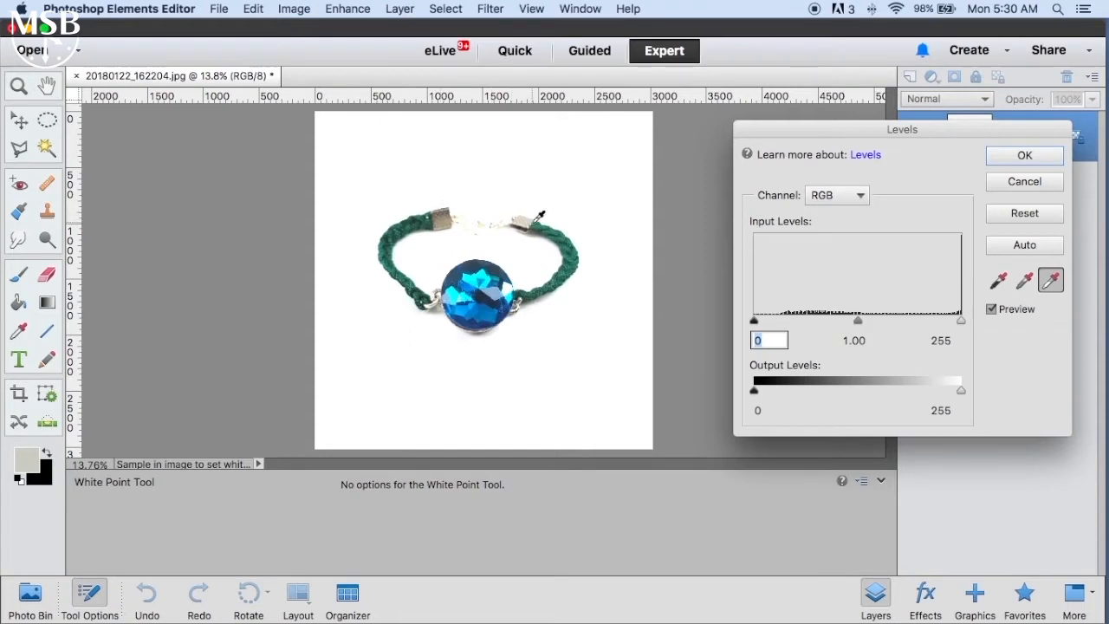
left_click(574, 387)
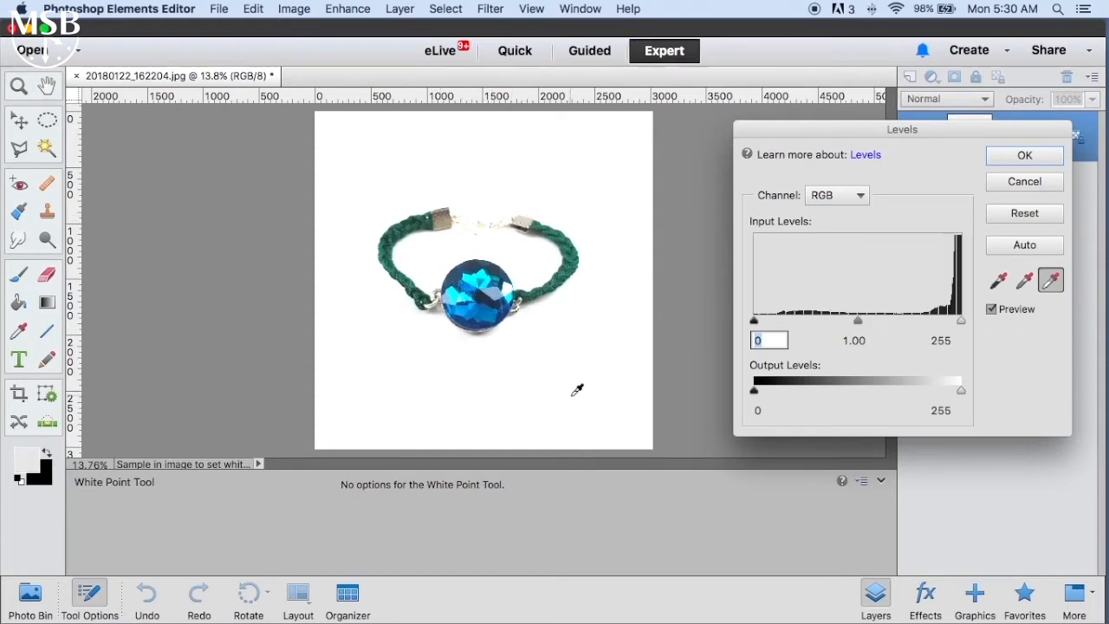
left_click(433, 378)
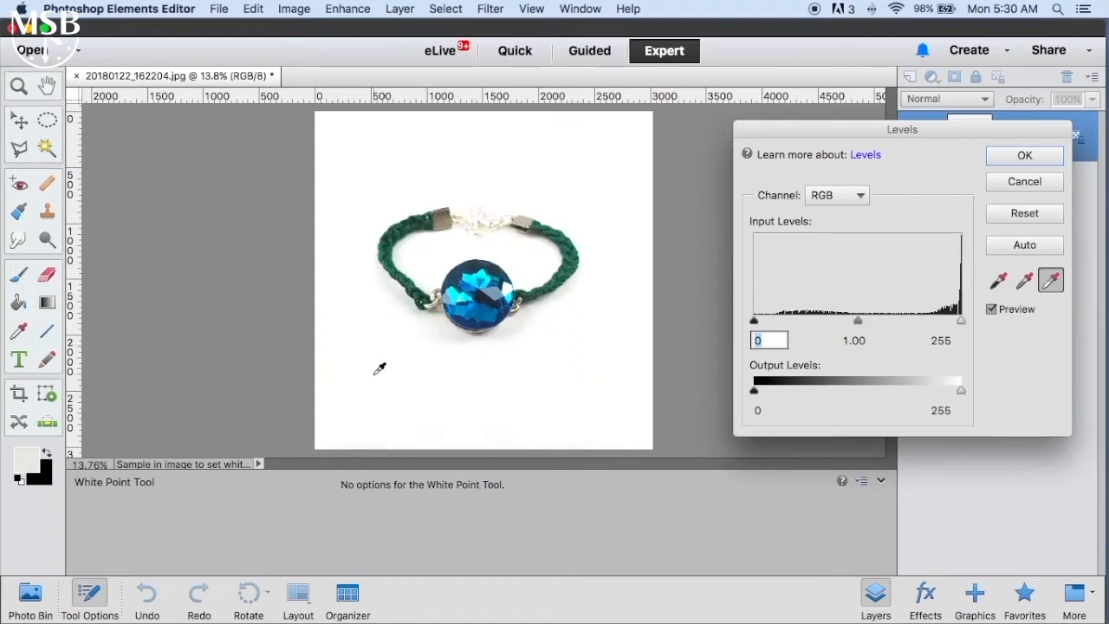
left_click(379, 368)
left_click(492, 396)
left_click(629, 338)
left_click(629, 336)
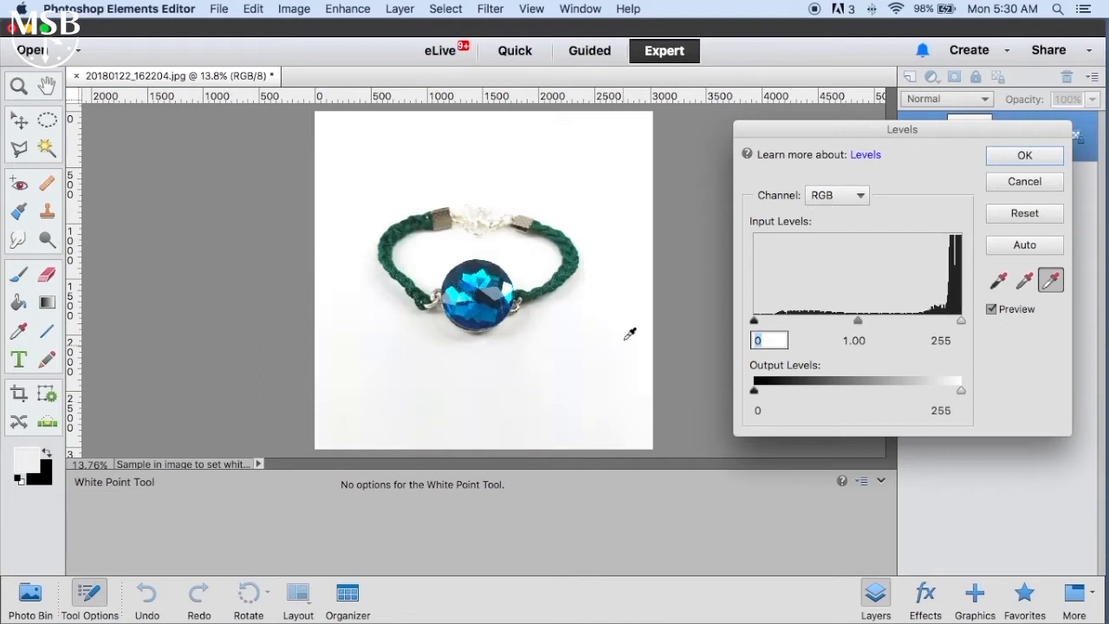
left_click(633, 257)
left_click(625, 230)
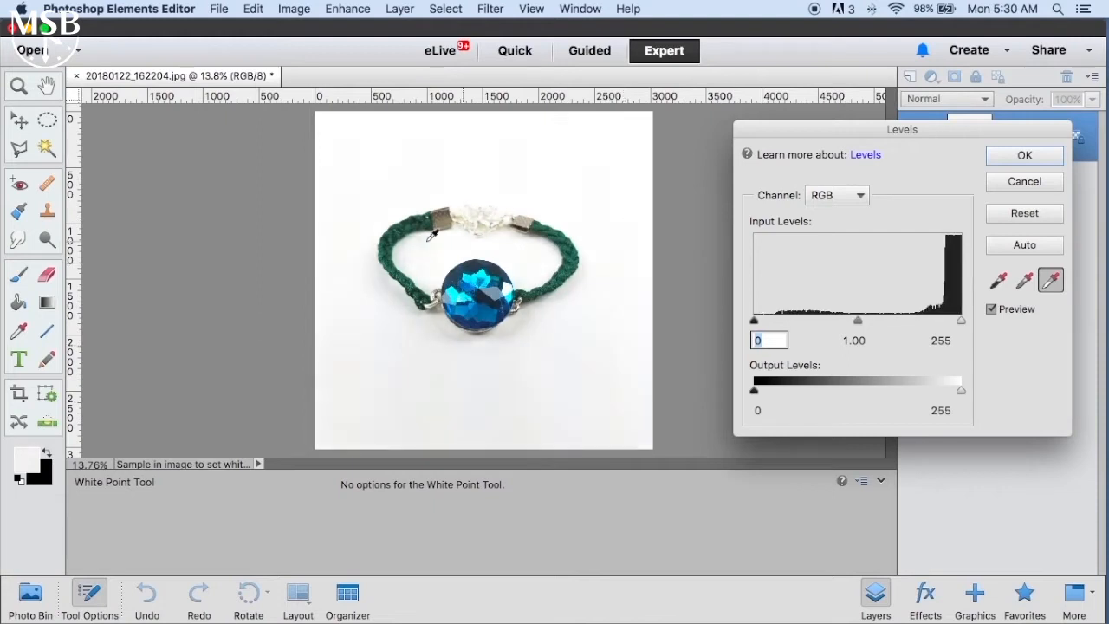
Step: Set the Levels white point from the background beside the cord's outer curve, on the brown clasp end's side, and apply the adjustment
left_click(350, 245)
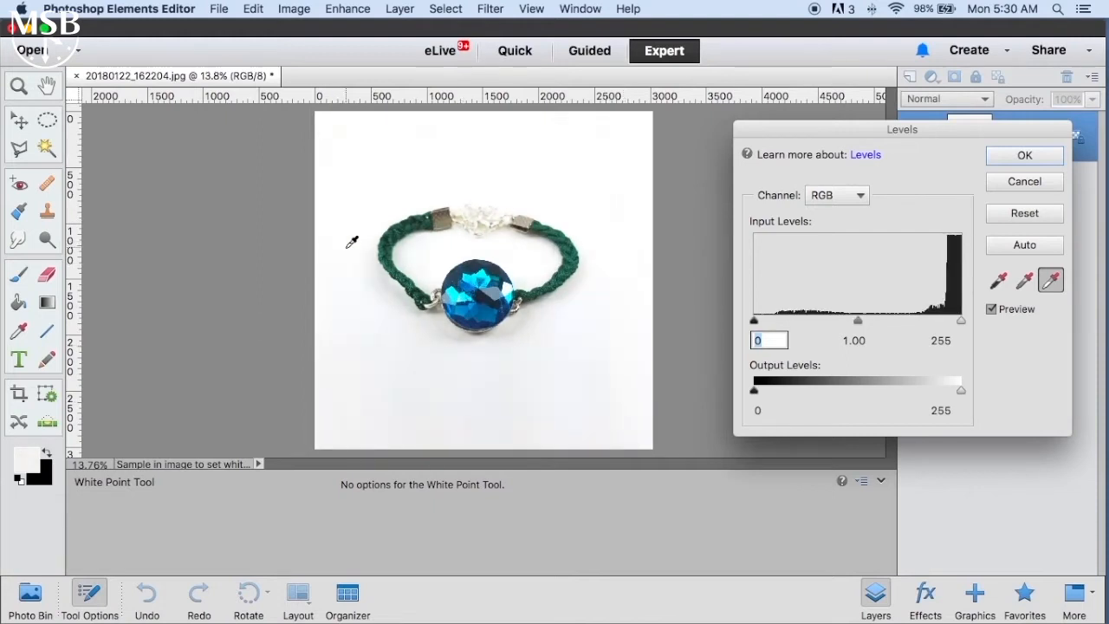
left_click(354, 290)
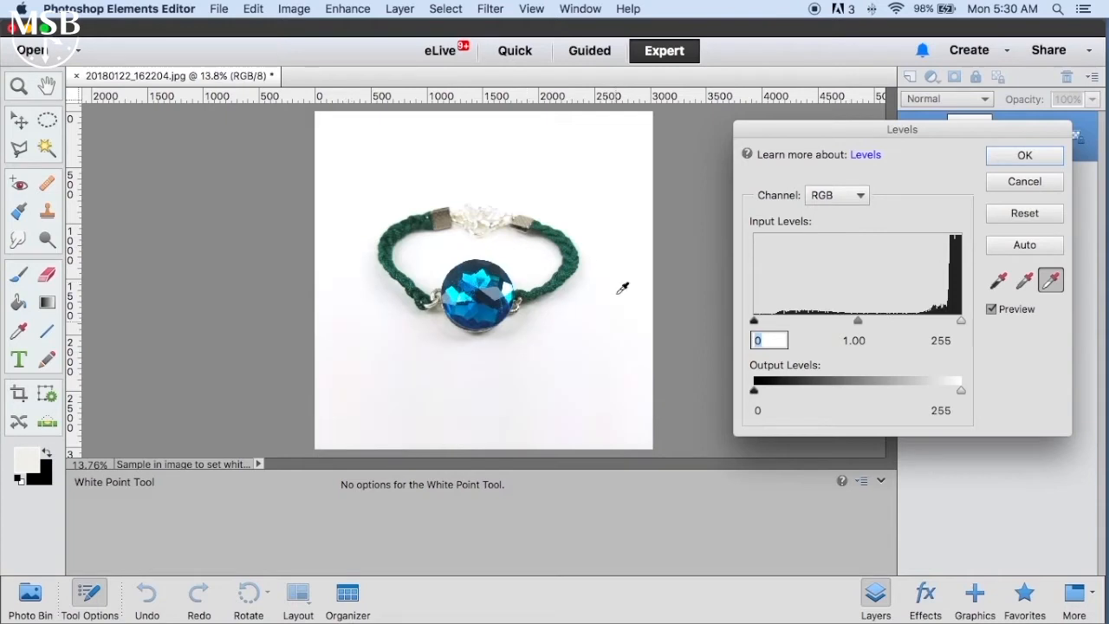
left_click(1024, 156)
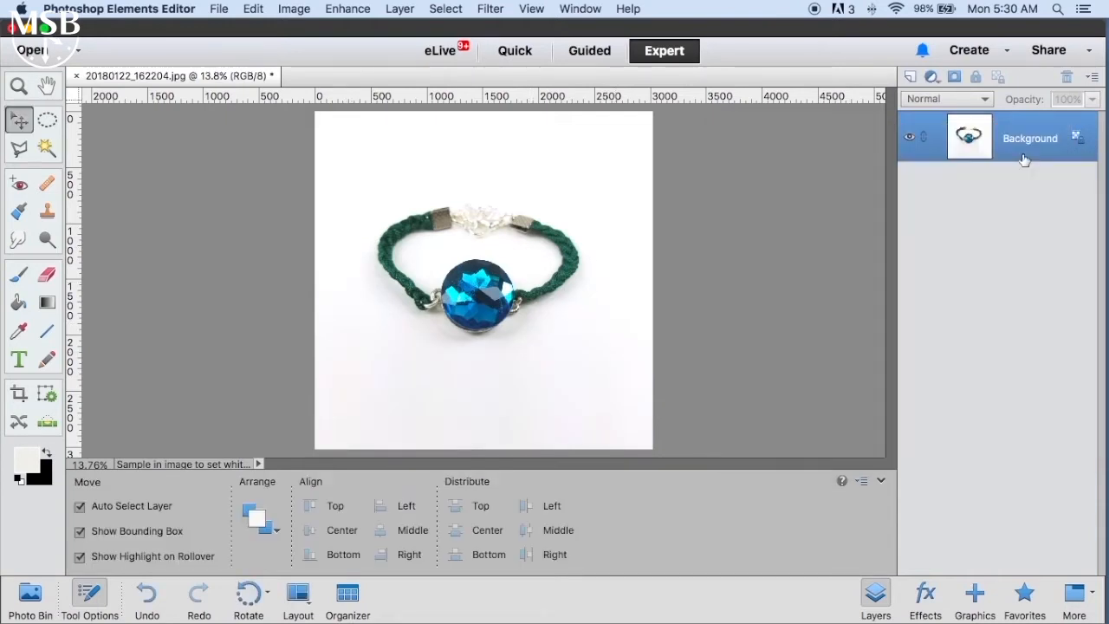
Step: Save the photo as a Progressive JPEG with 3 scans at quality 12 (Maximum)
key("super+s")
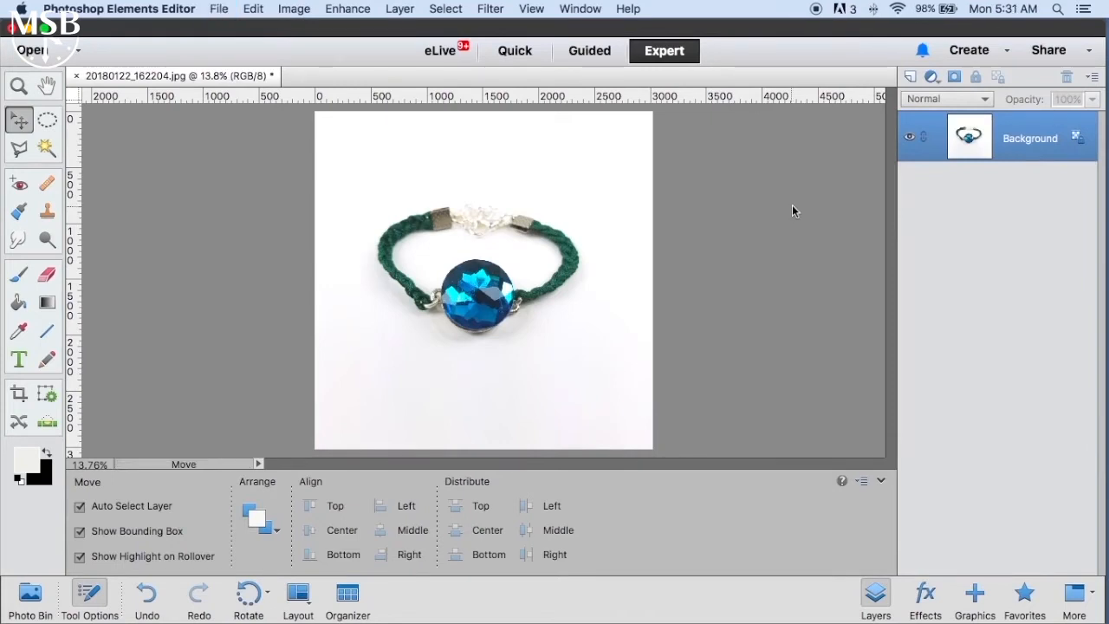
key("Return")
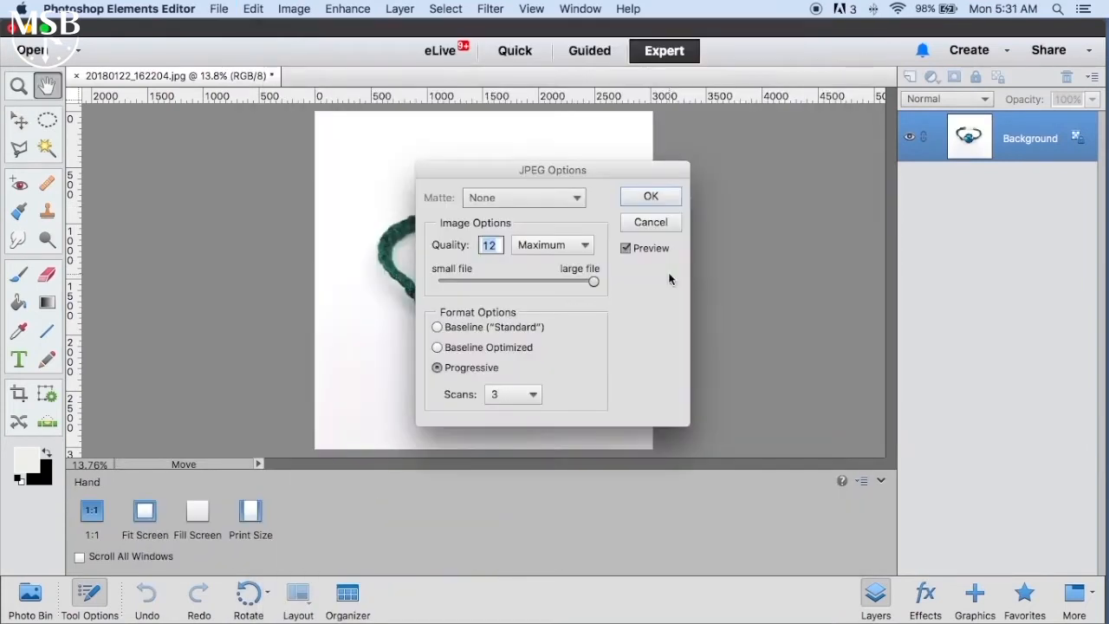
left_click(654, 197)
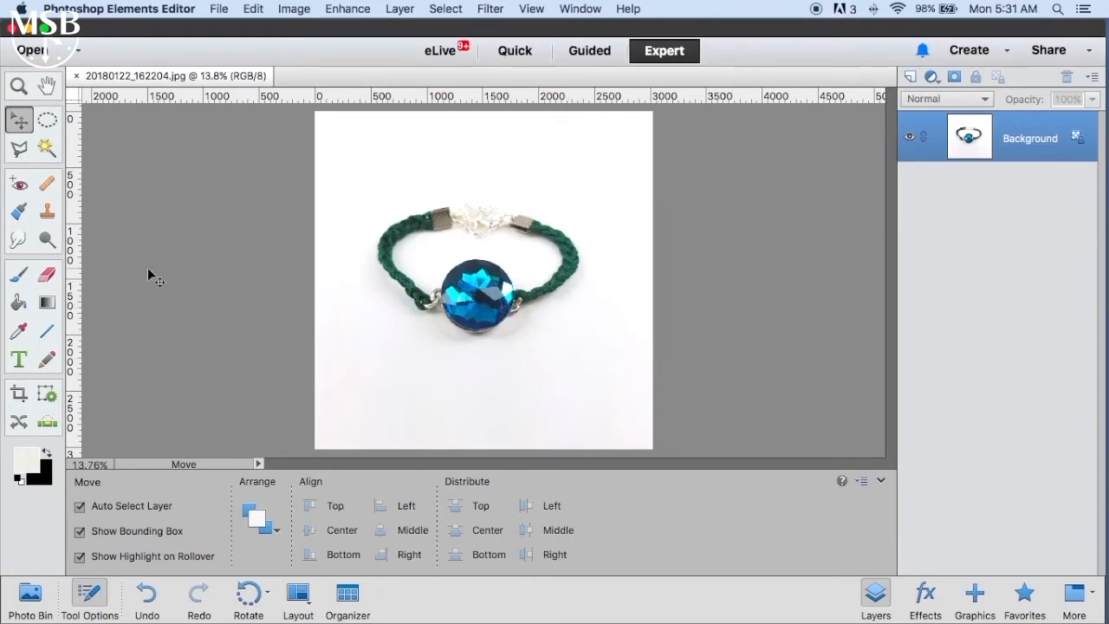
Step: Examine the settings of the Dodge, Sponge and Burn tools
left_click(48, 239)
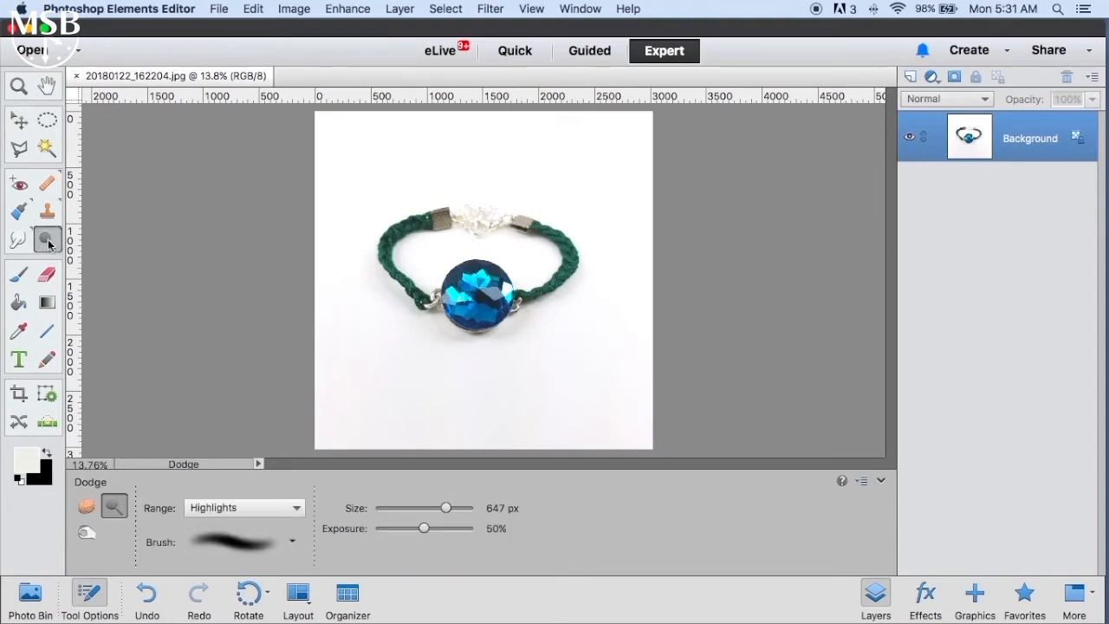
left_click(88, 506)
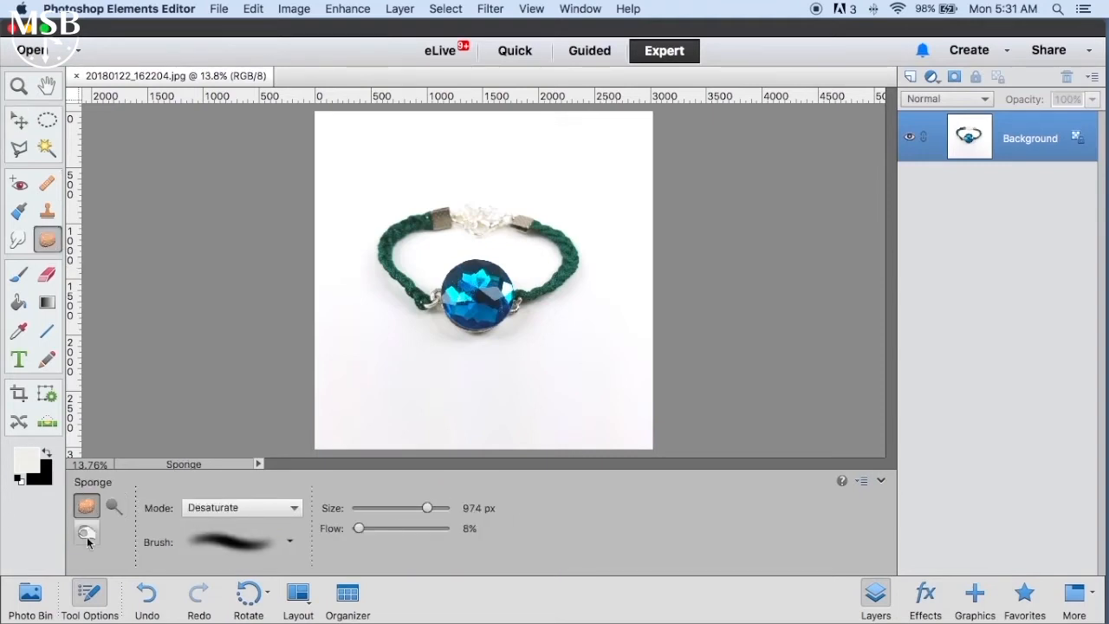
left_click(88, 535)
left_click(116, 508)
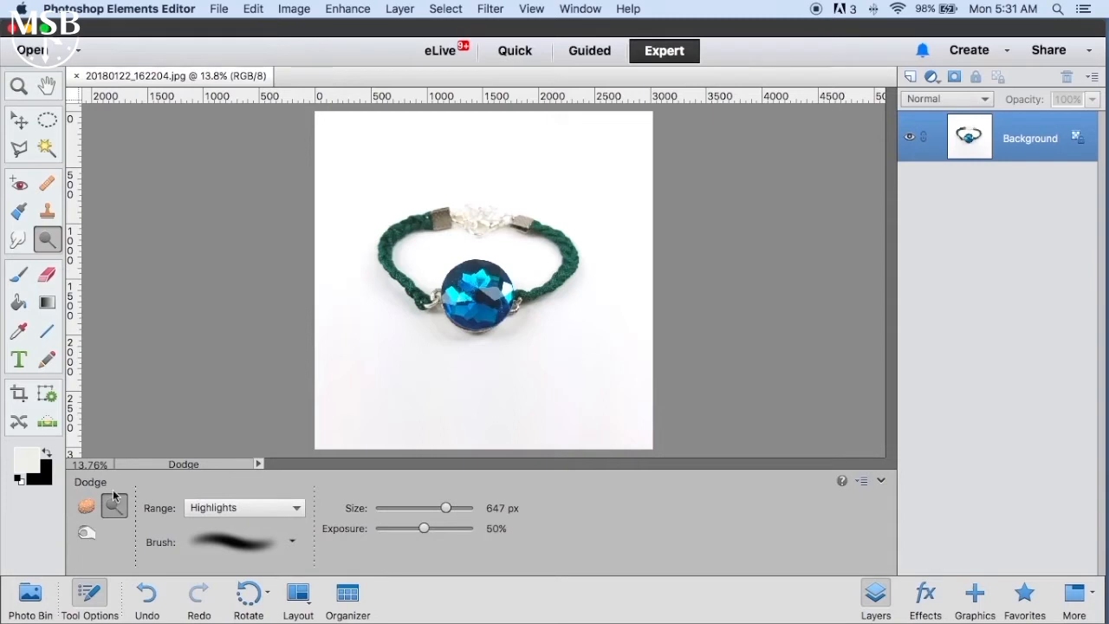
left_click(90, 531)
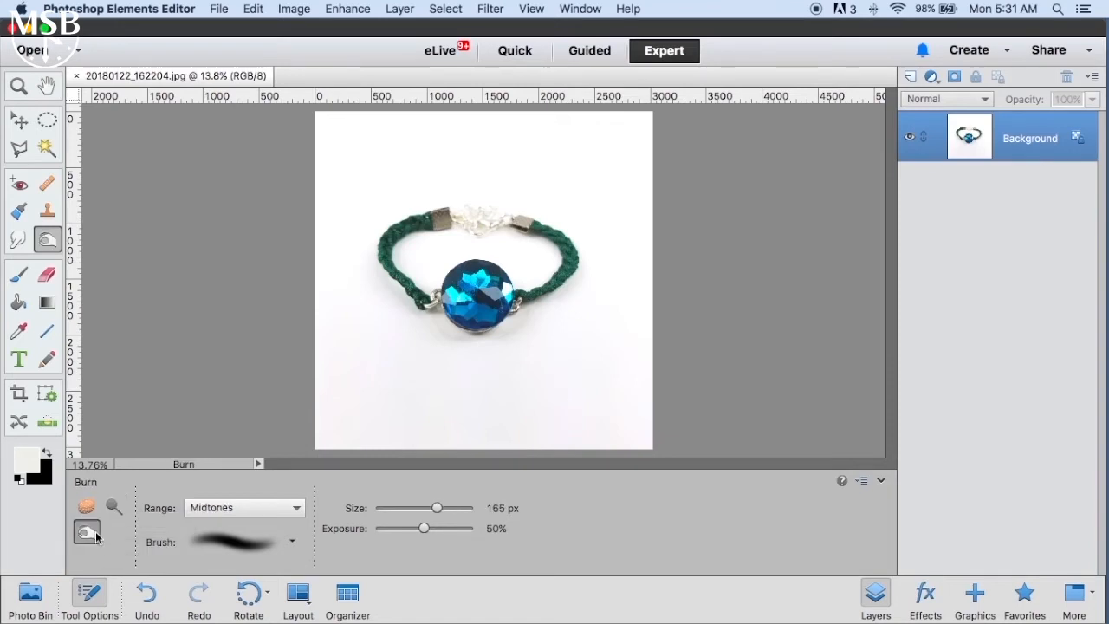
left_click(91, 505)
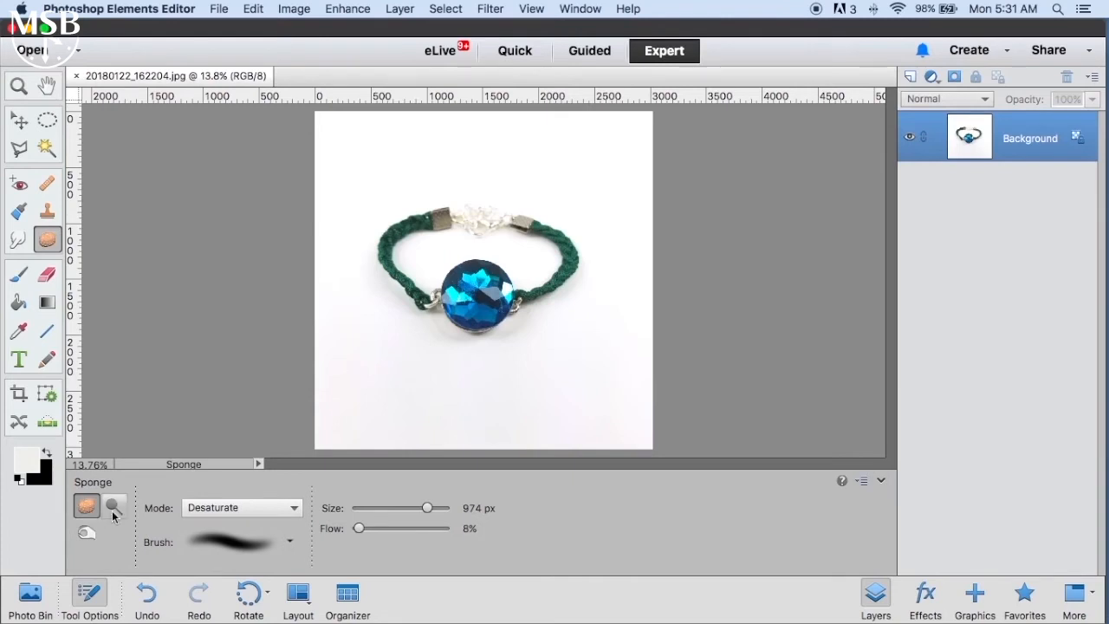
left_click(114, 509)
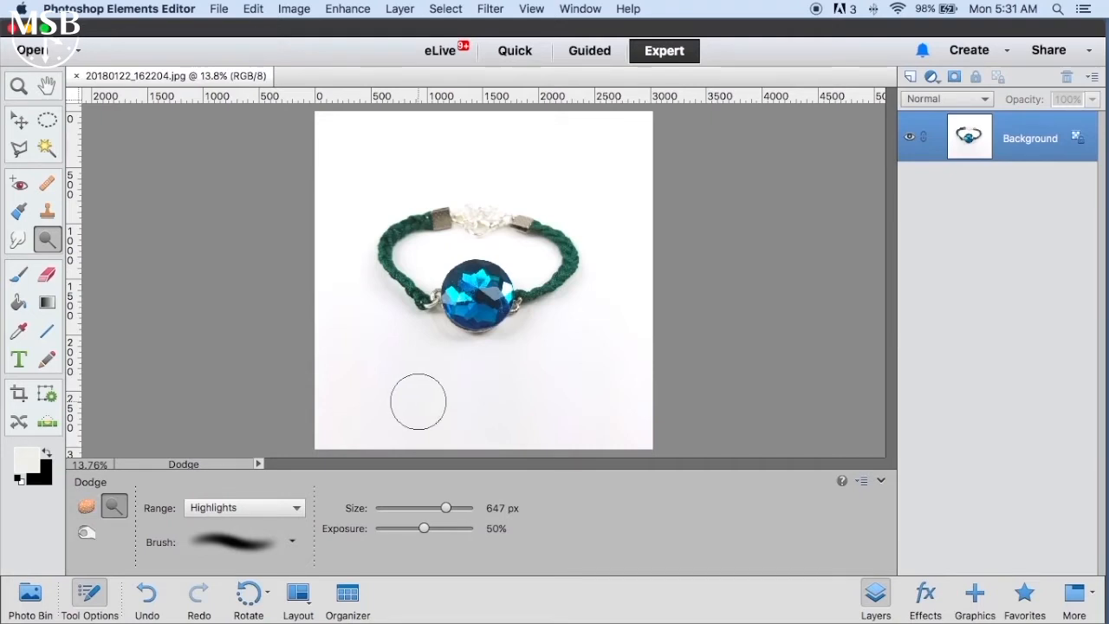
left_click(87, 509)
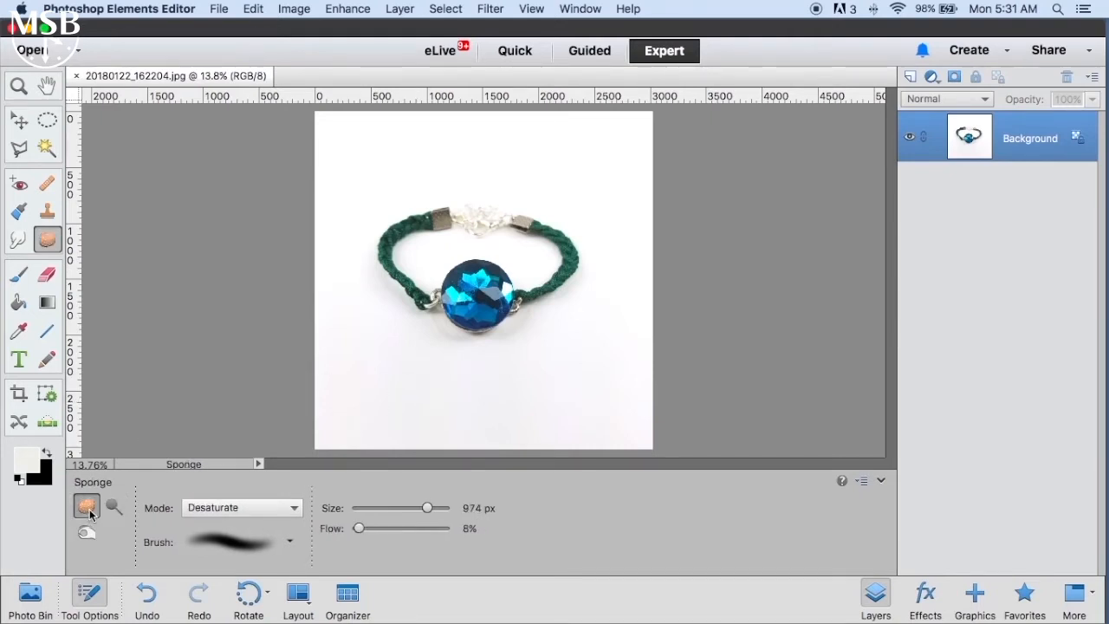
Step: Dodge the background below and around the bracelet to white, using the Highlights range, a 647 px brush and 50% exposure
left_click(115, 507)
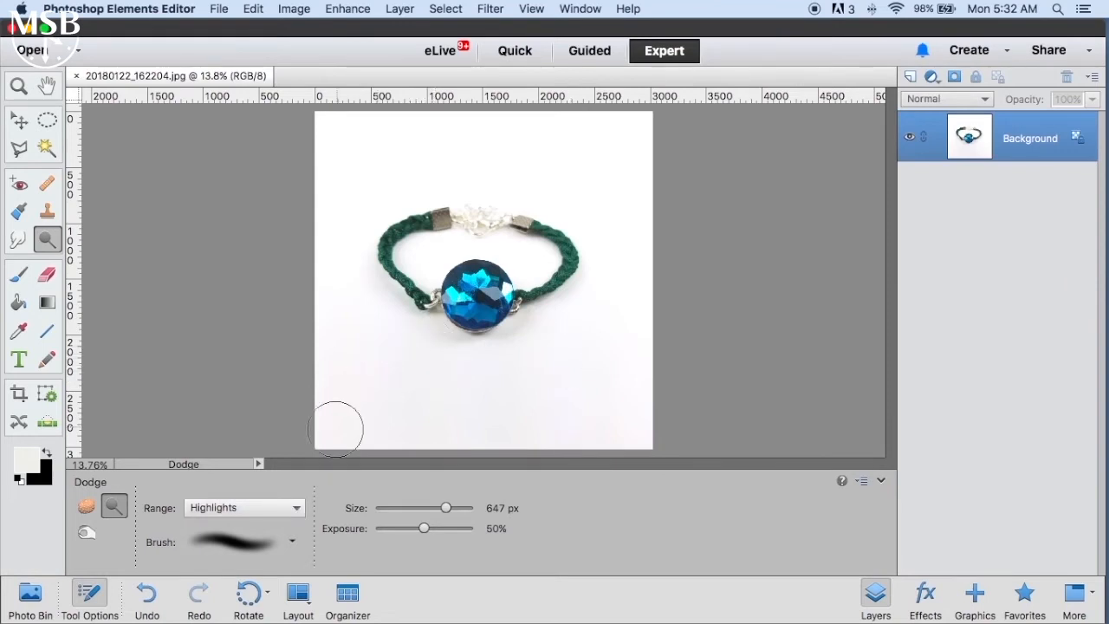
left_click_drag(326, 431, 664, 435)
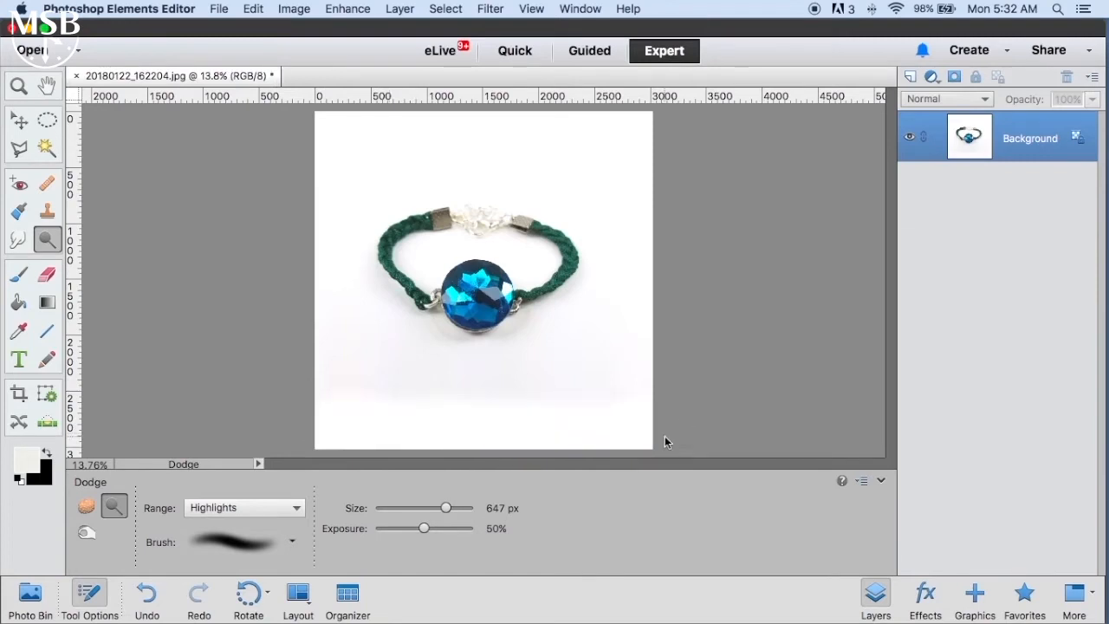
left_click_drag(640, 387, 322, 384)
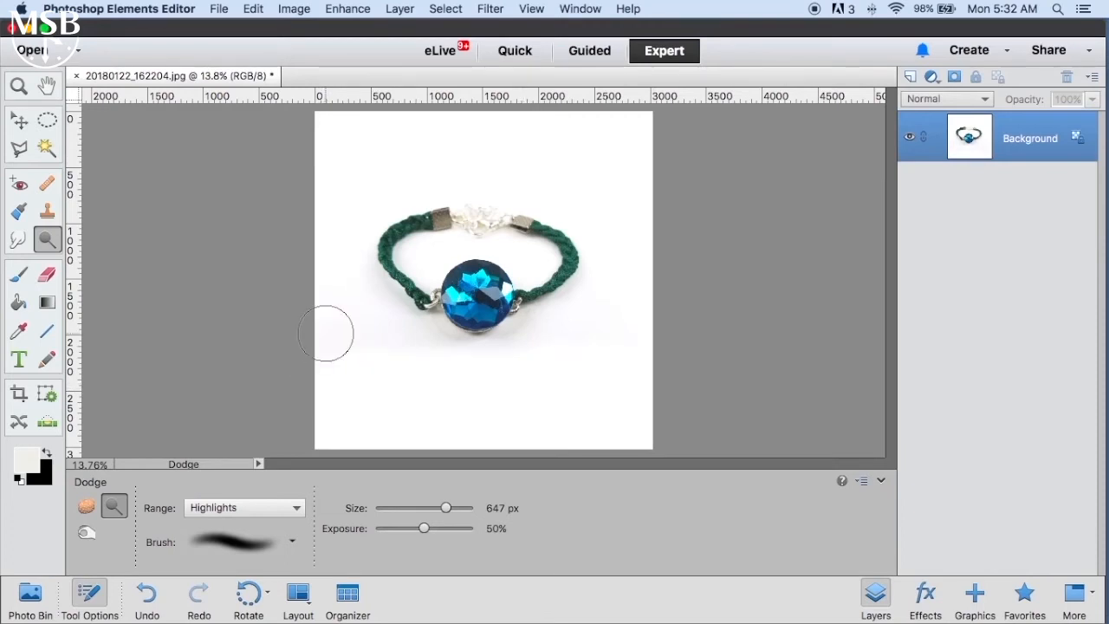
left_click_drag(329, 332, 404, 364)
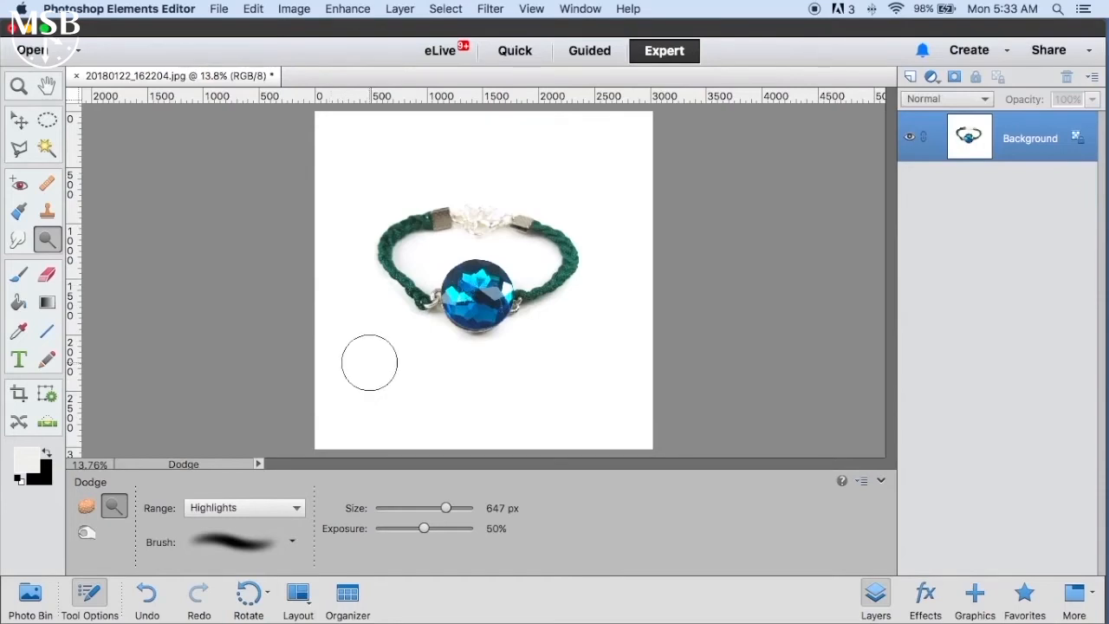
Step: Darken the silver clasp chain with the Burn tool, using the Midtones range, a 165 px brush and 50% exposure
left_click_drag(494, 217, 472, 216)
left_click(88, 534)
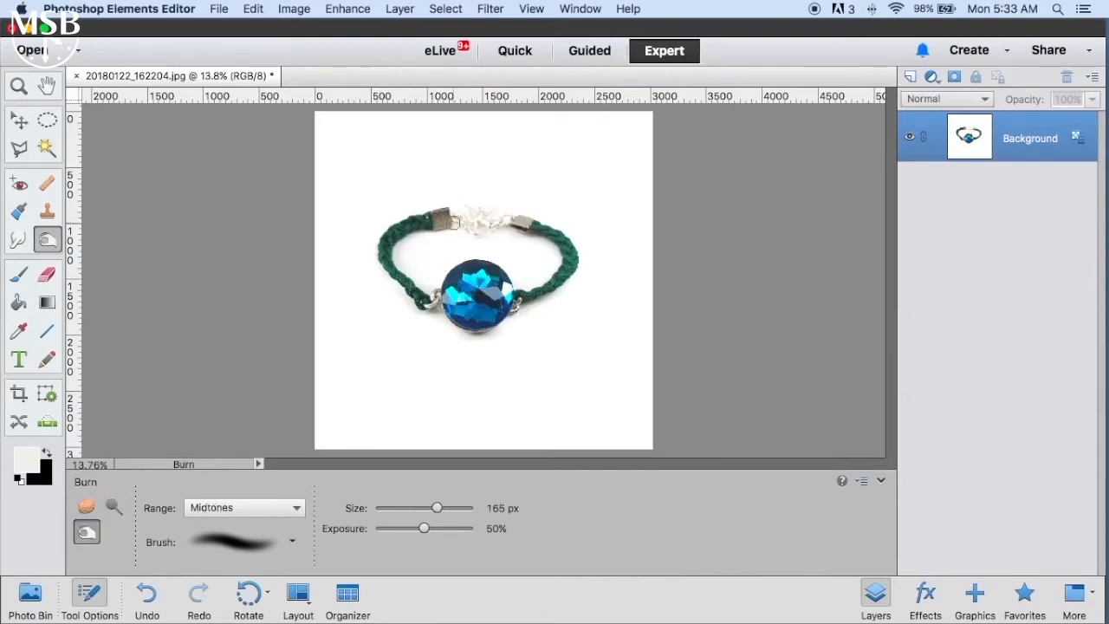
left_click_drag(462, 222, 459, 216)
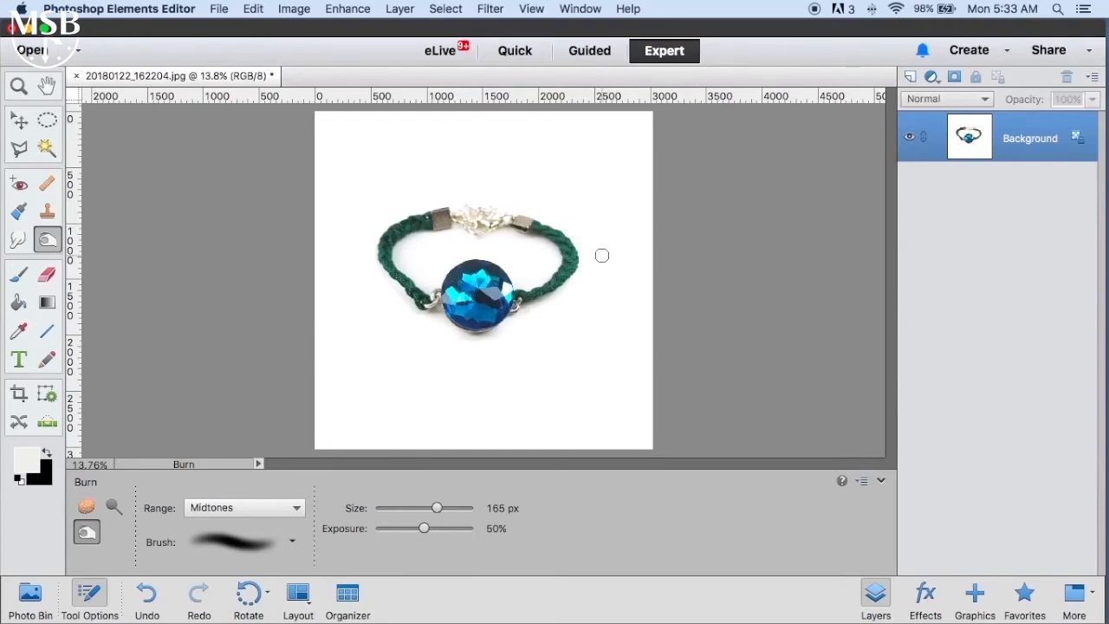
Step: Set up the Sponge tool in Desaturate mode with 8% flow and adjust its brush size
left_click(87, 505)
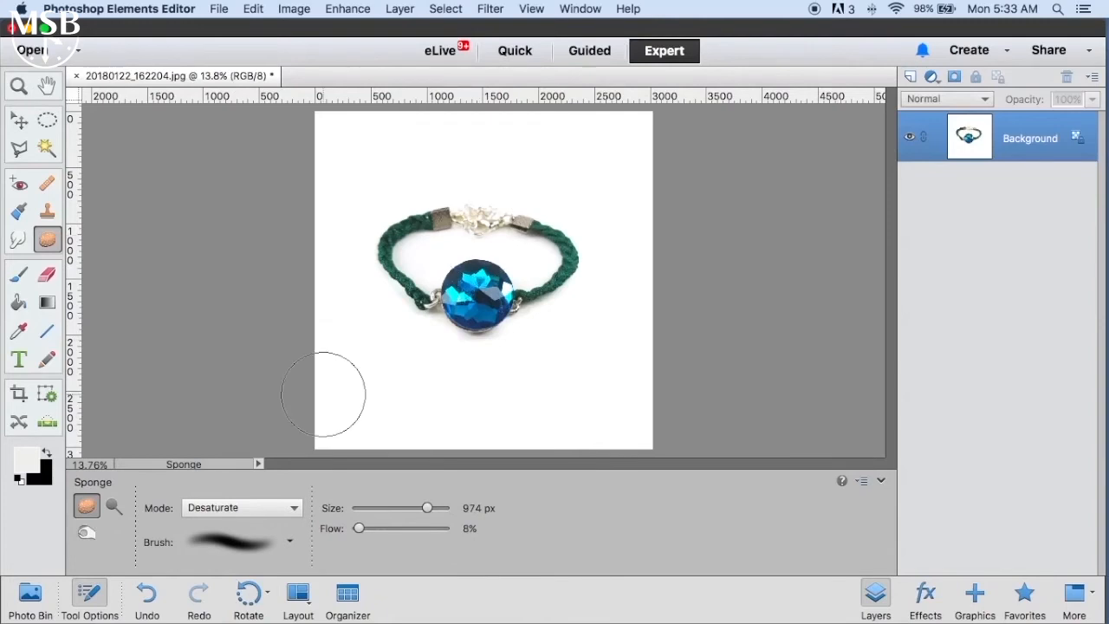
left_click(406, 509)
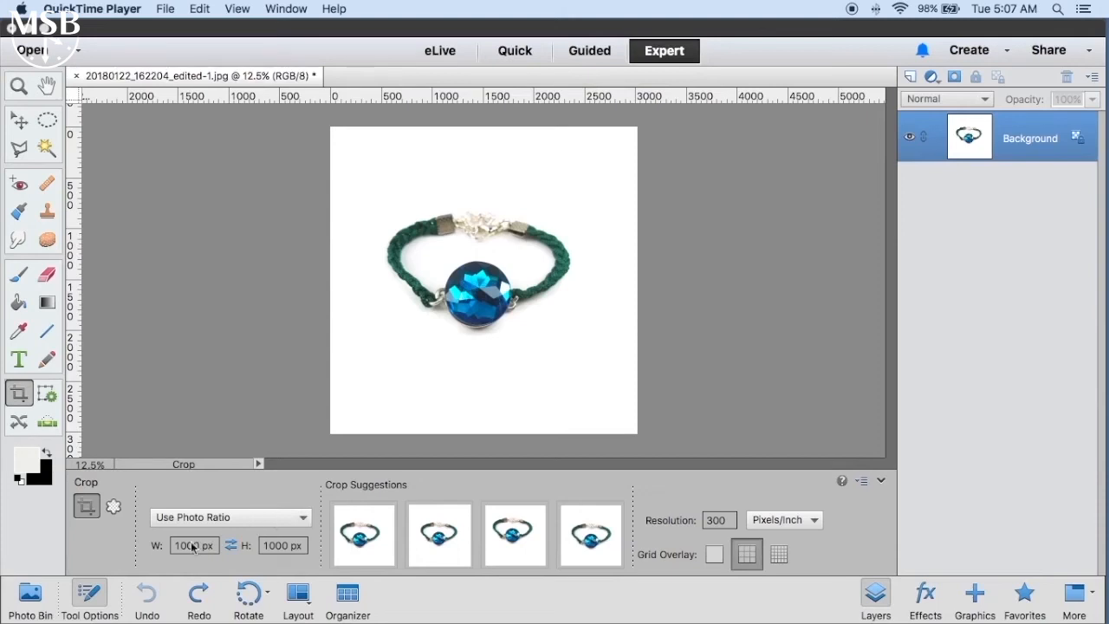
Step: Review the crop aspect ratio presets, keep Use Photo Ratio, and set the crop resolution to 72 pixels/inch
left_click(277, 517)
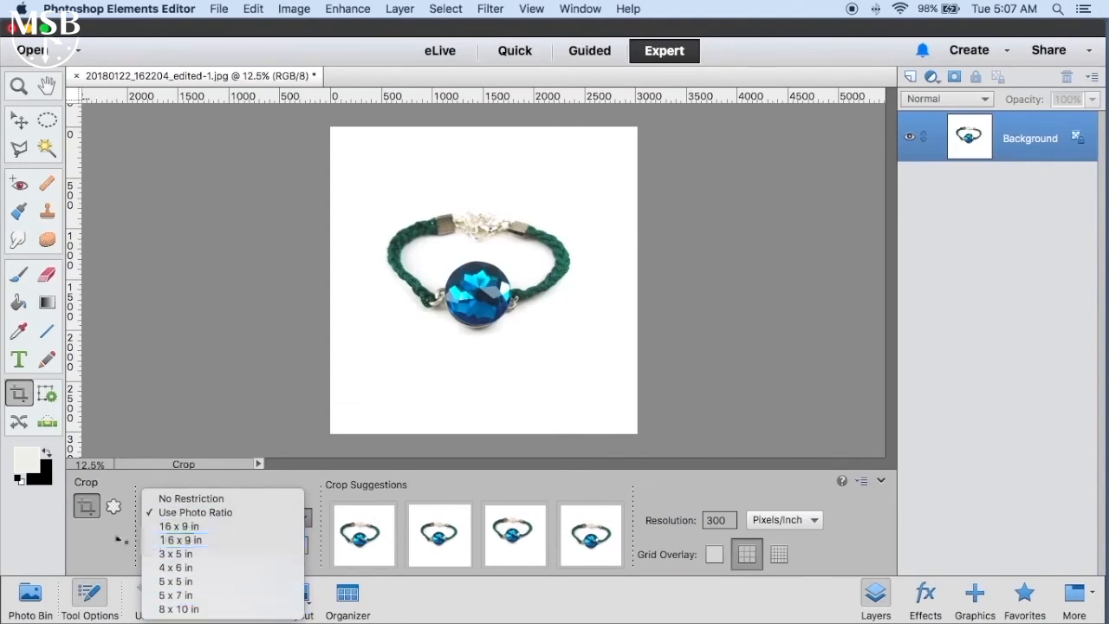
left_click(118, 539)
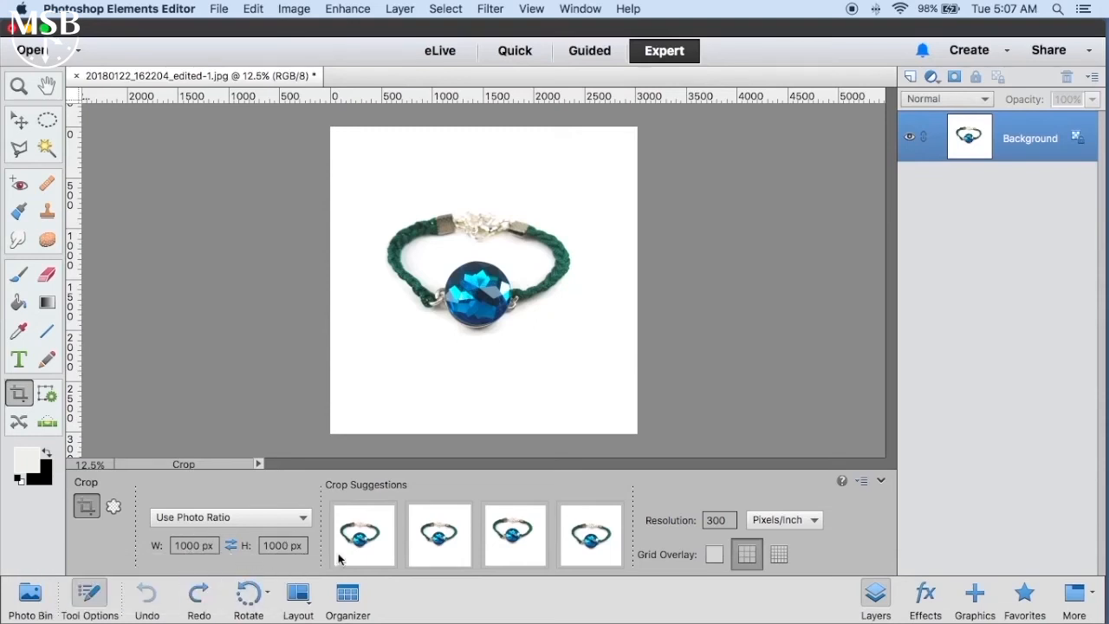
double_click(728, 520)
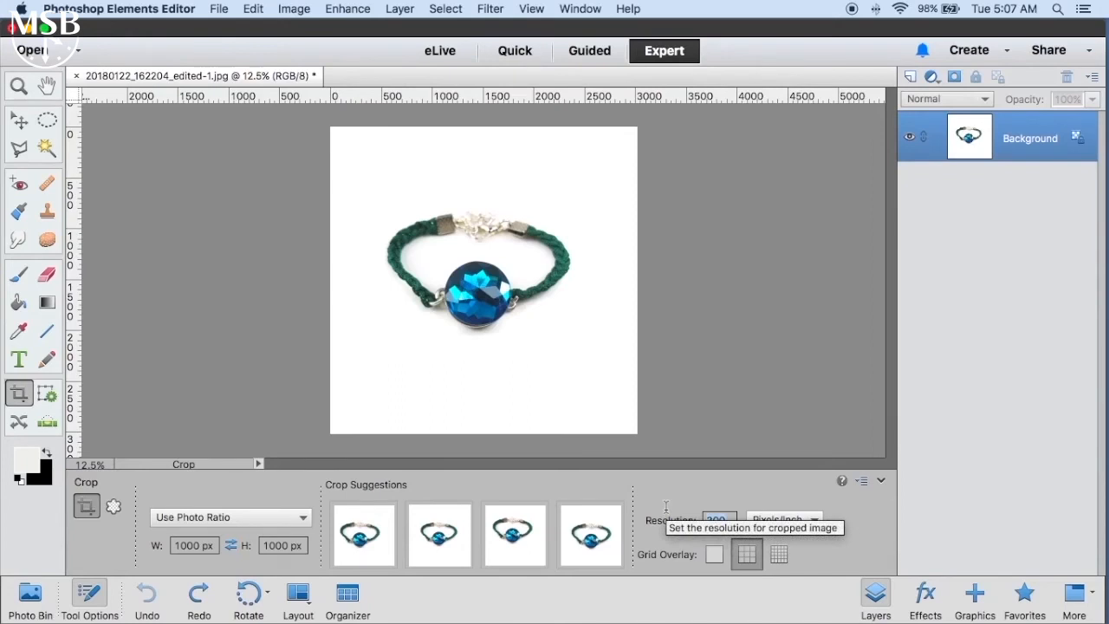
type("72")
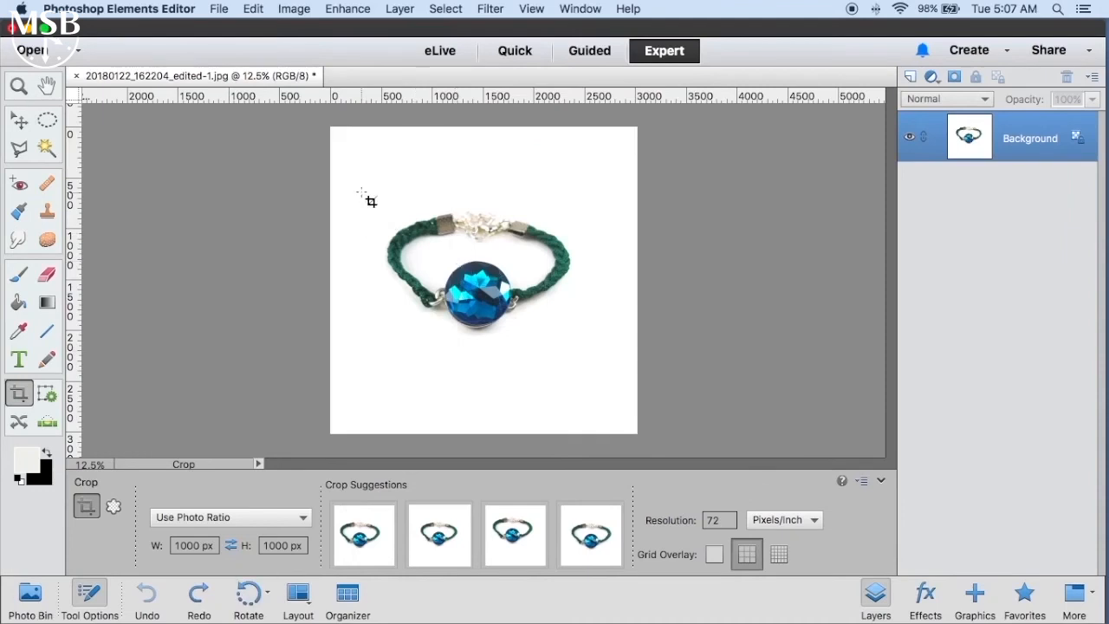
Step: Crop the photo to a 1000 x 1000 px square framed around the bracelet, leaving a white margin on all sides
left_click_drag(360, 162, 590, 365)
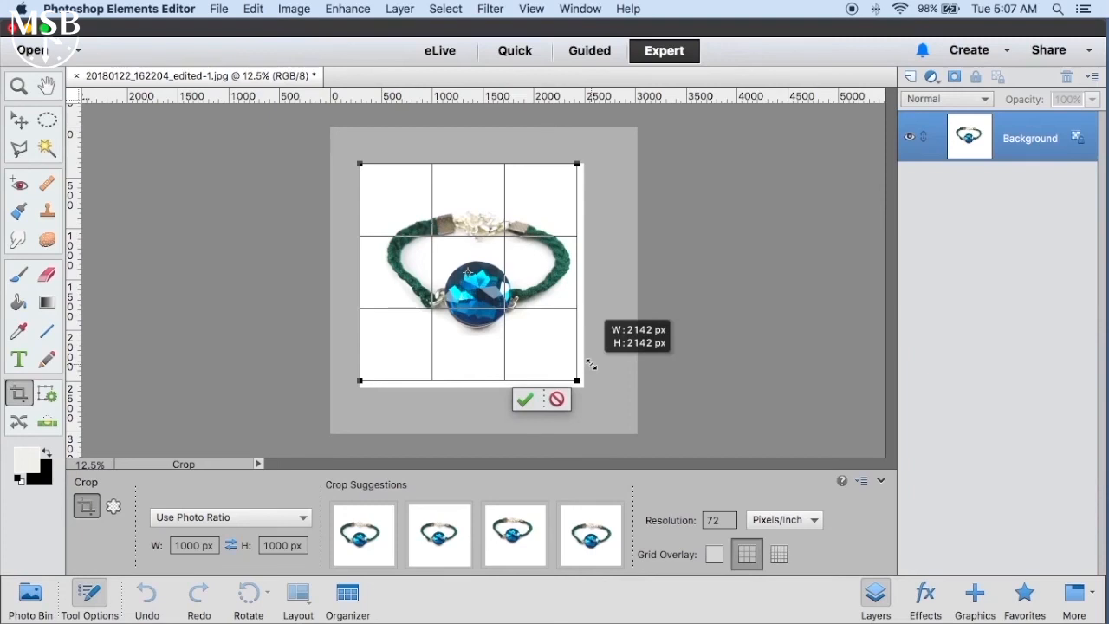
left_click_drag(590, 365, 614, 388)
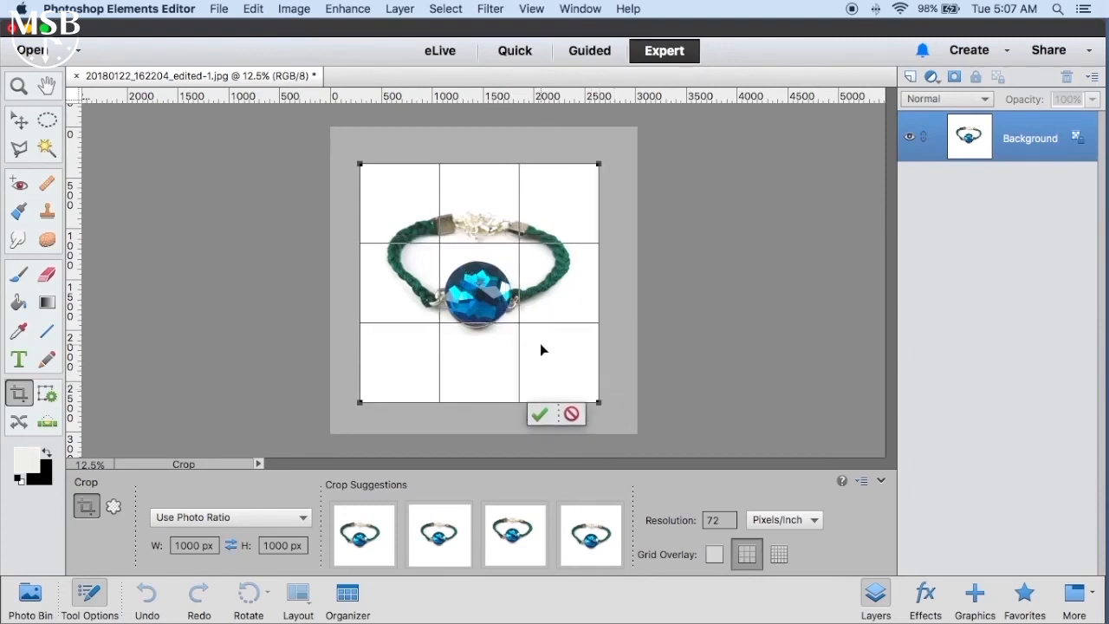
left_click_drag(539, 343, 540, 332)
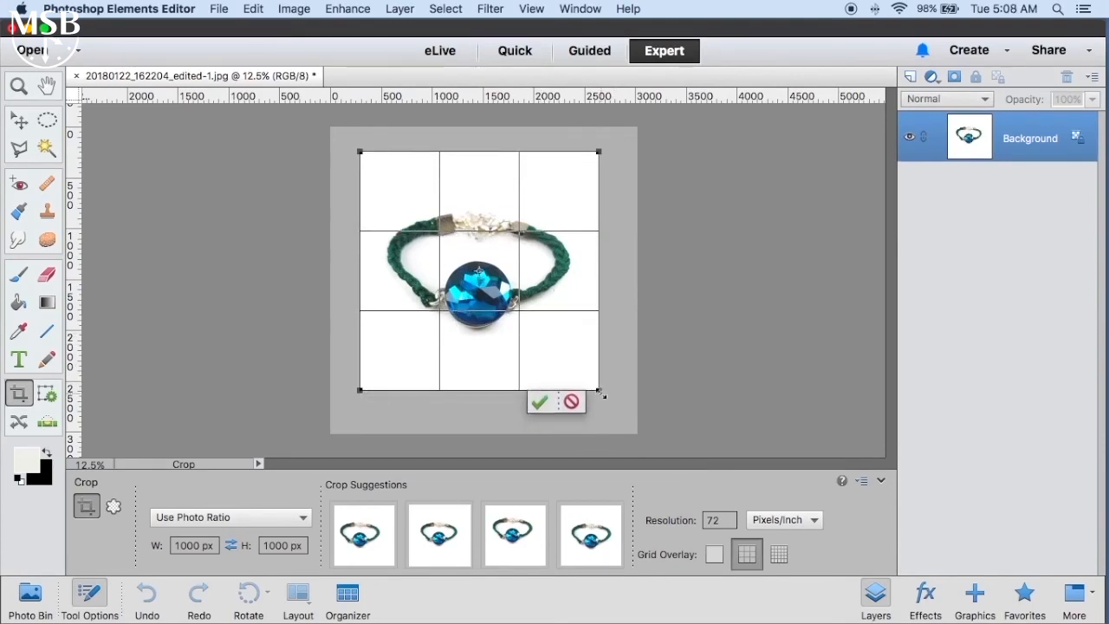
left_click_drag(601, 395, 600, 391)
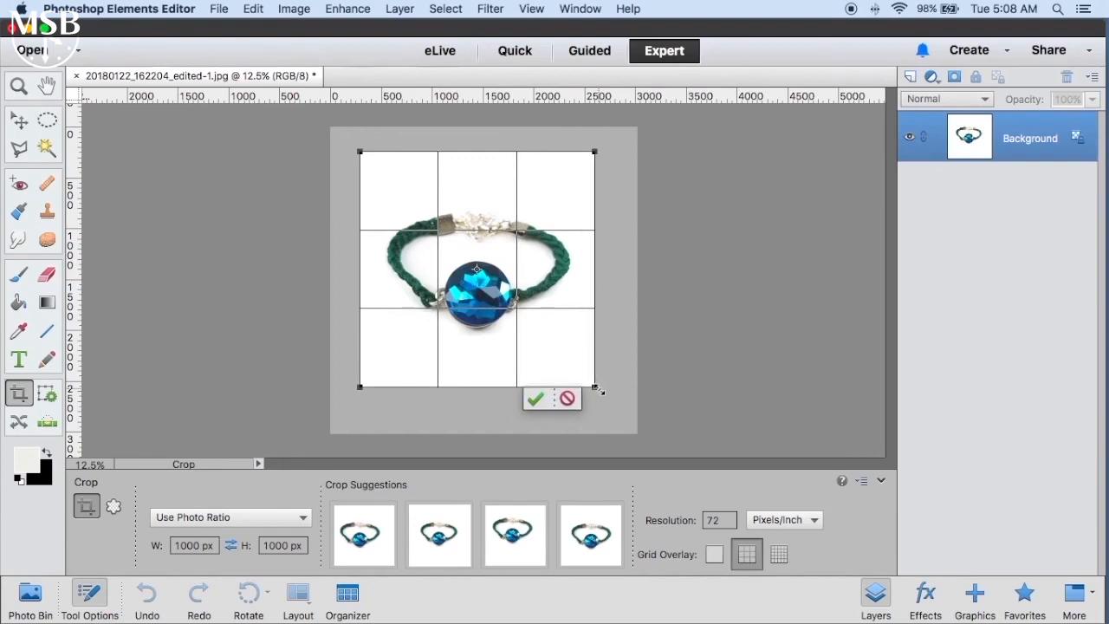
left_click(534, 401)
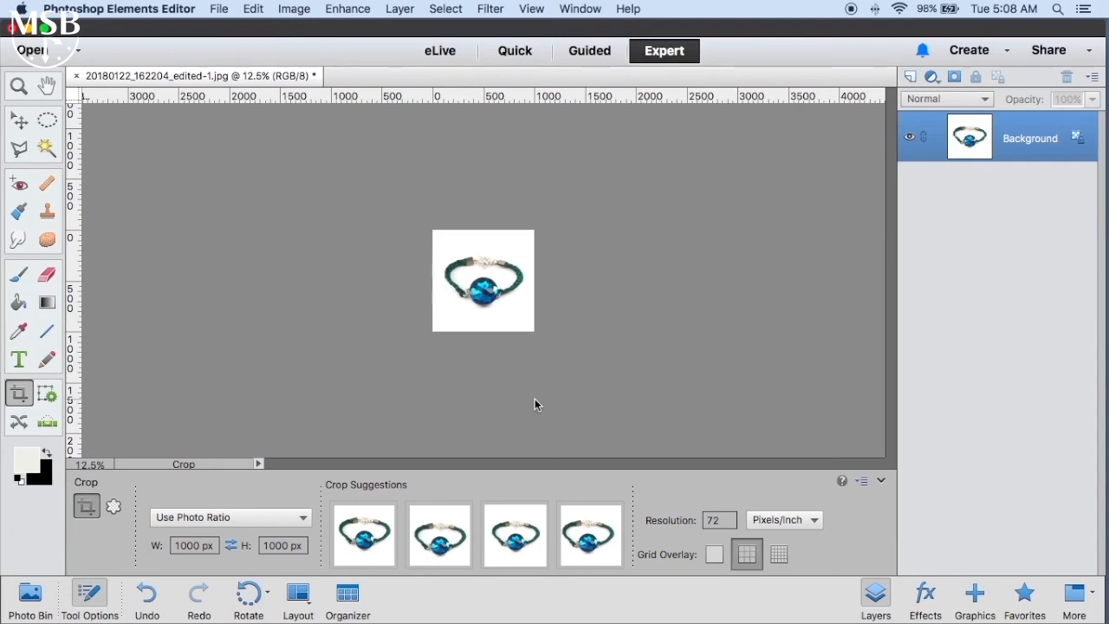
key("super+equal")
key("super+equal")
key("super+equal")
key("super+equal")
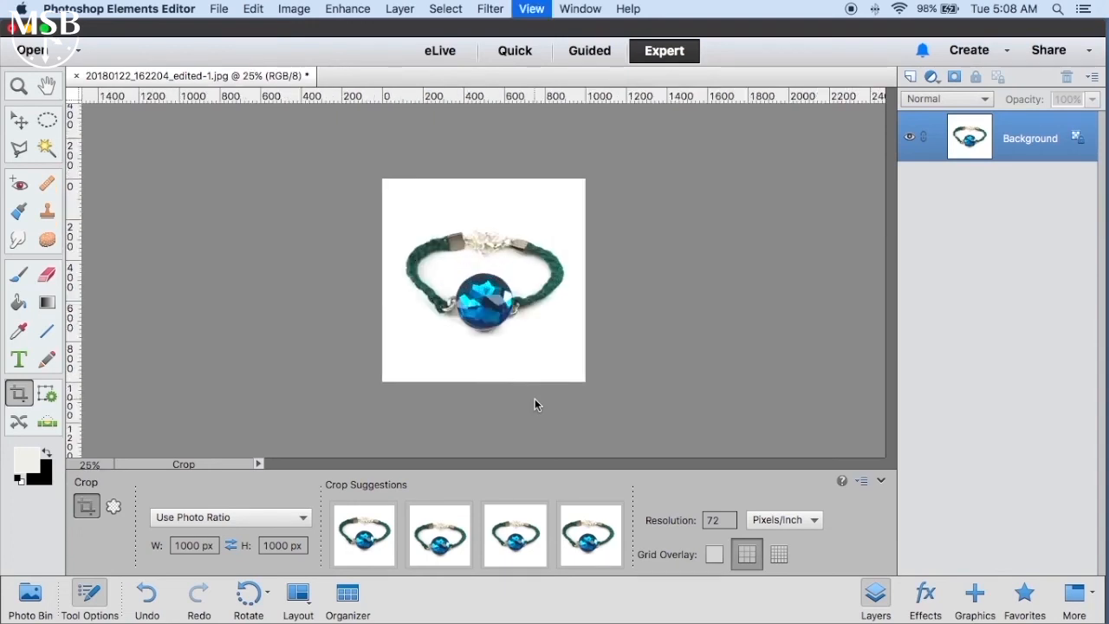
key("super+minus")
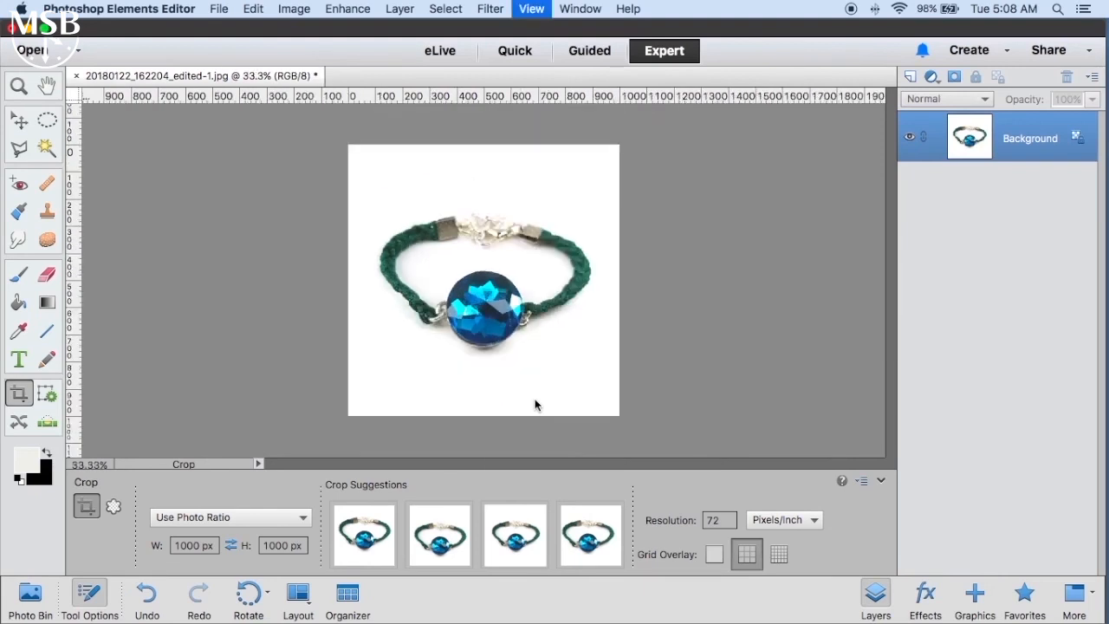